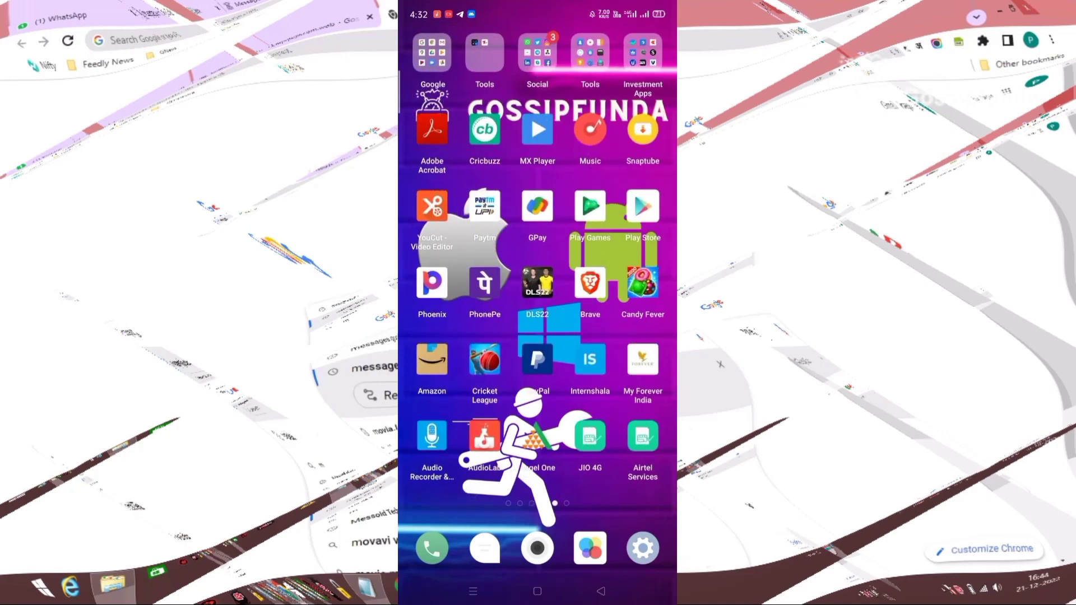
- Search the Play Store for 'messages app'
left_click(647, 212)
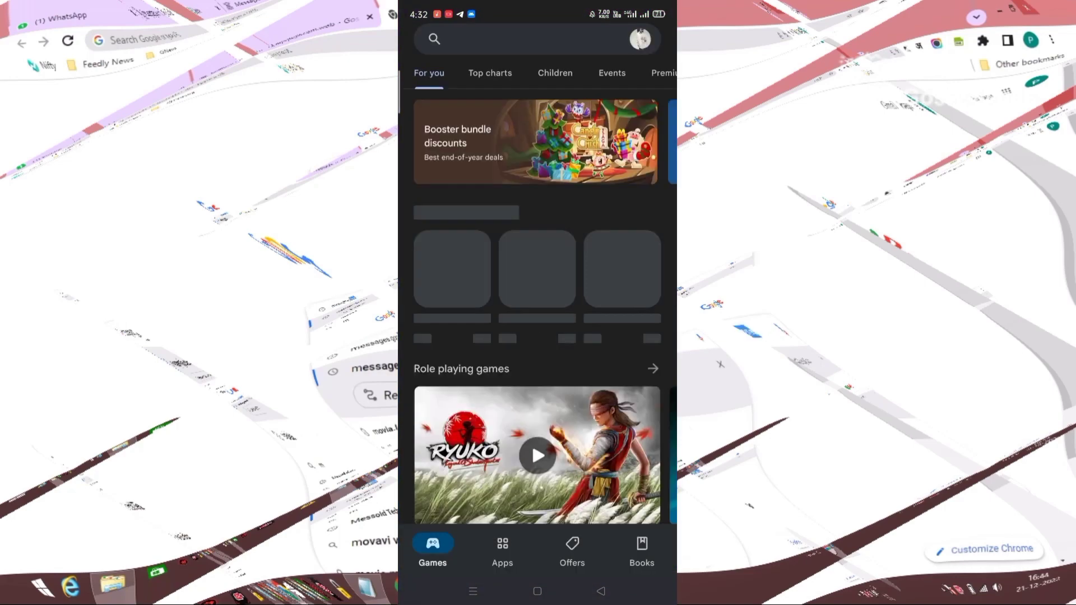
left_click(504, 39)
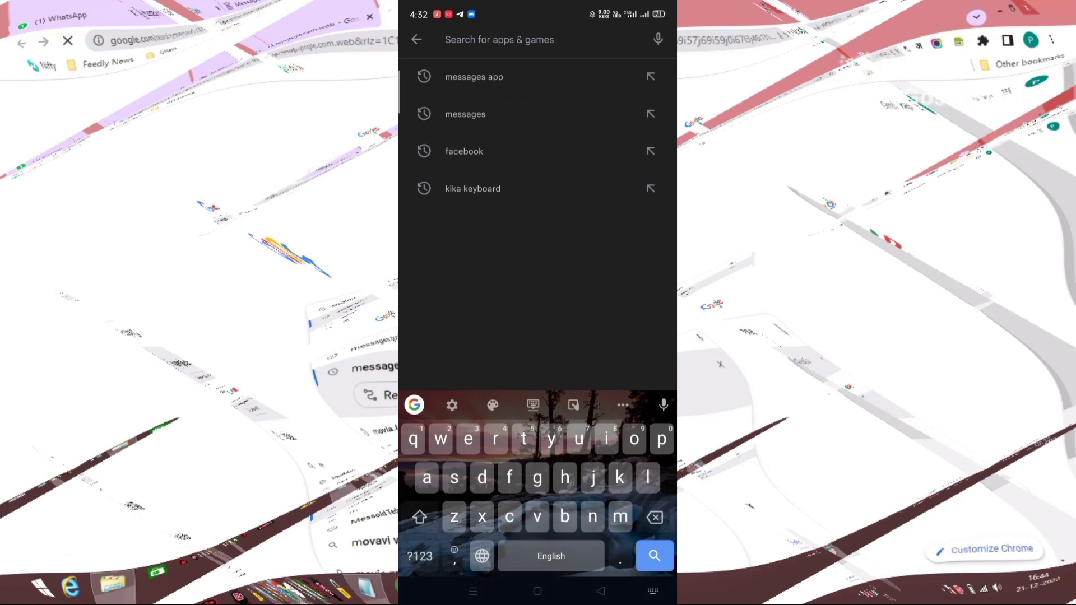
type("messa")
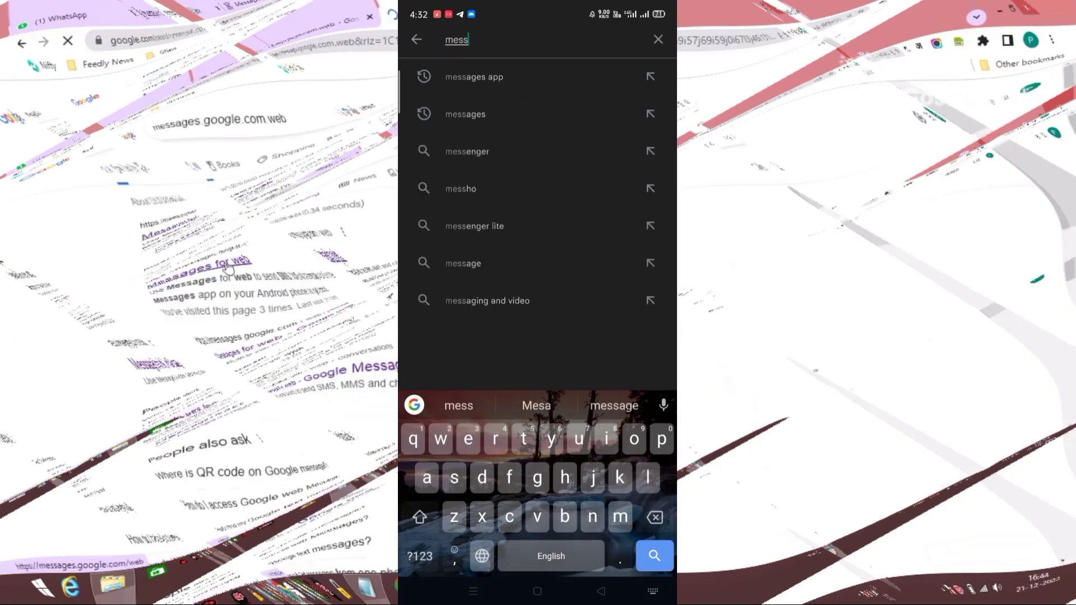
left_click(614, 406)
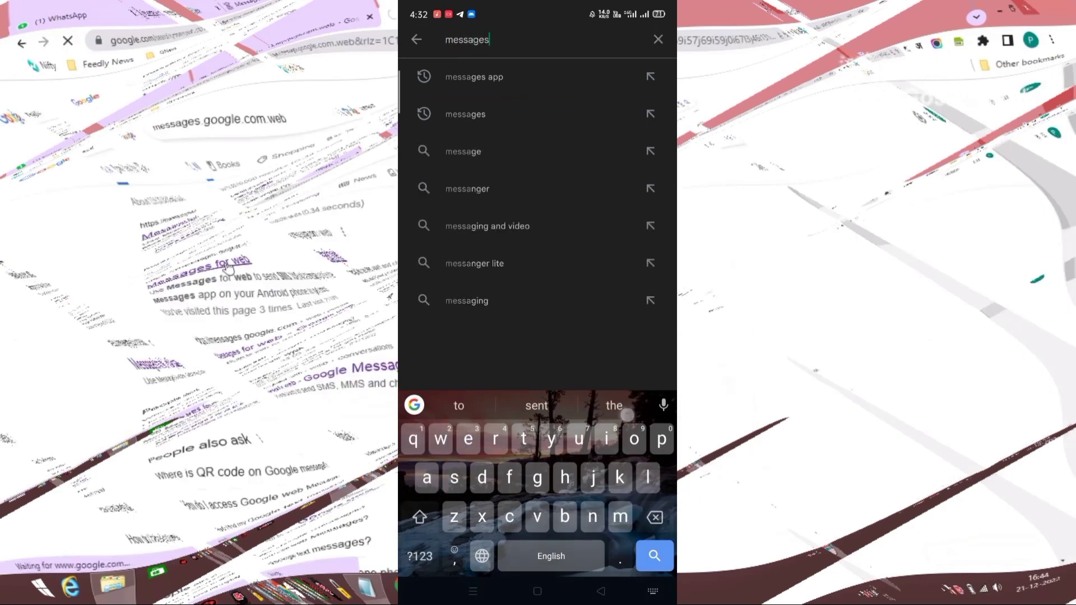
left_click(564, 78)
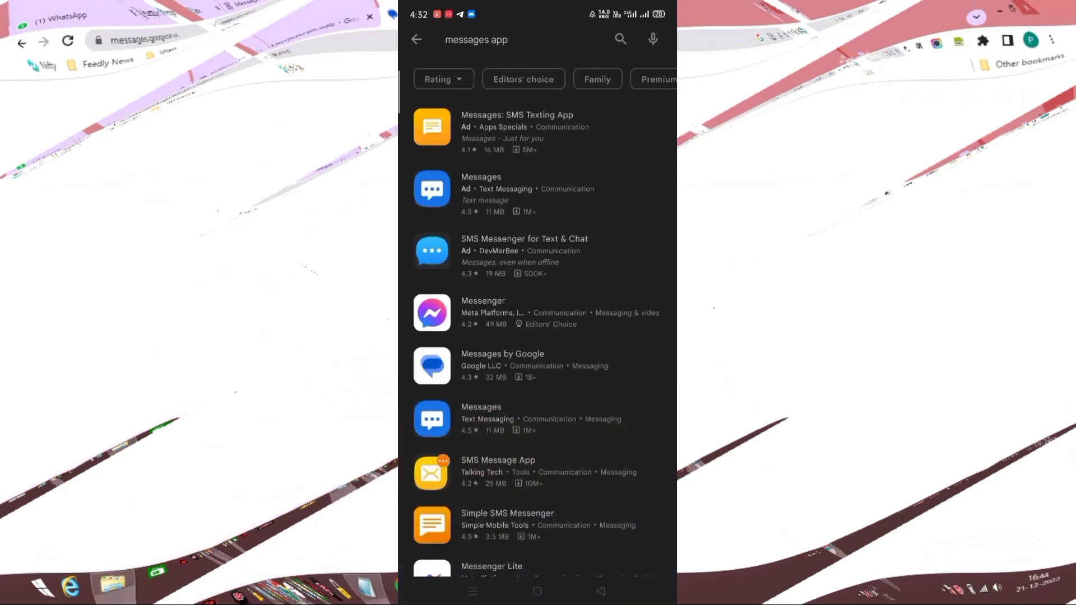
- Install Messages by Google, choosing to download now over any network
left_click_drag(546, 403, 557, 355)
left_click(516, 281)
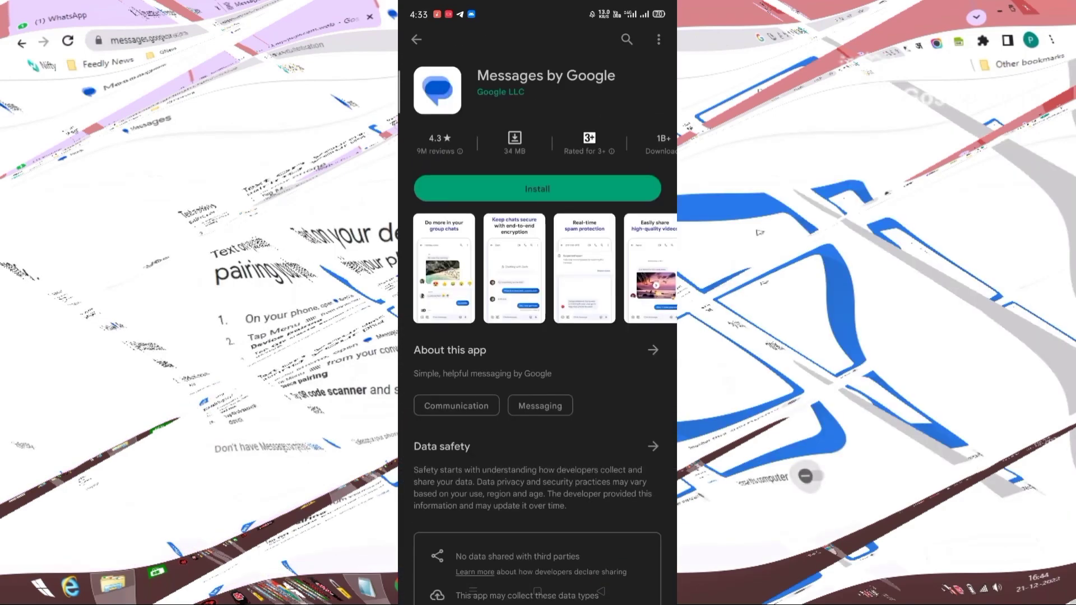
left_click(595, 182)
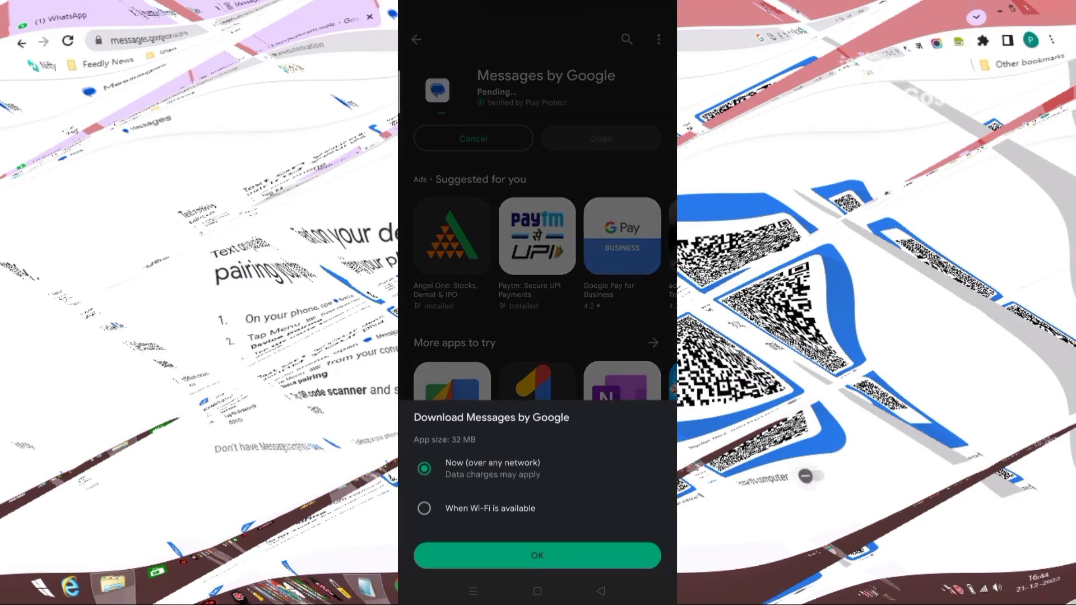
left_click(602, 543)
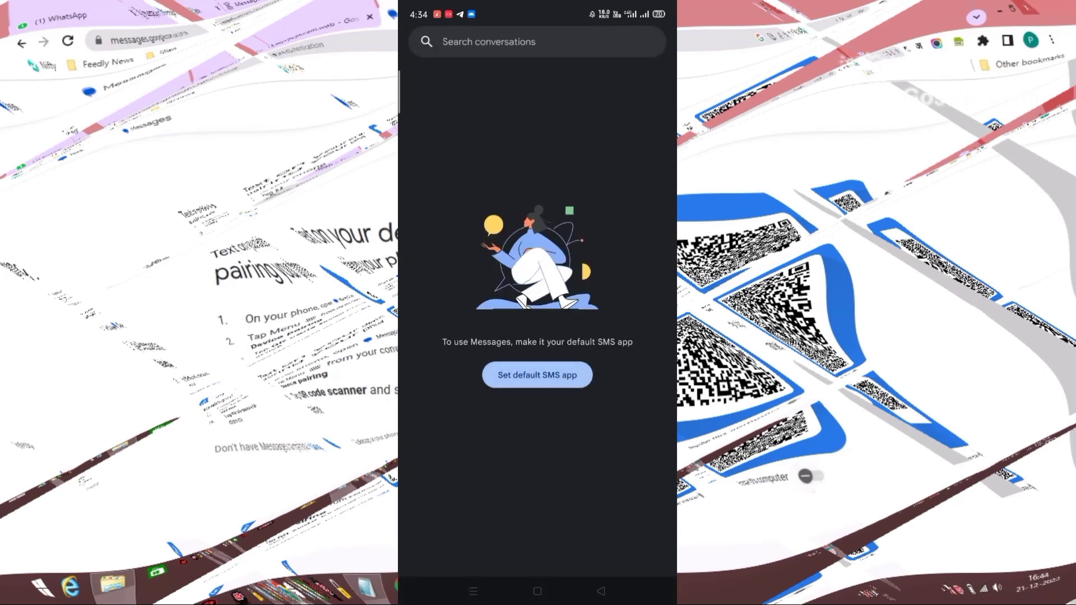
- Make Messages the default SMS app, dismiss the spam notice, and reach Device pairing
left_click(537, 375)
left_click(633, 294)
left_click(612, 378)
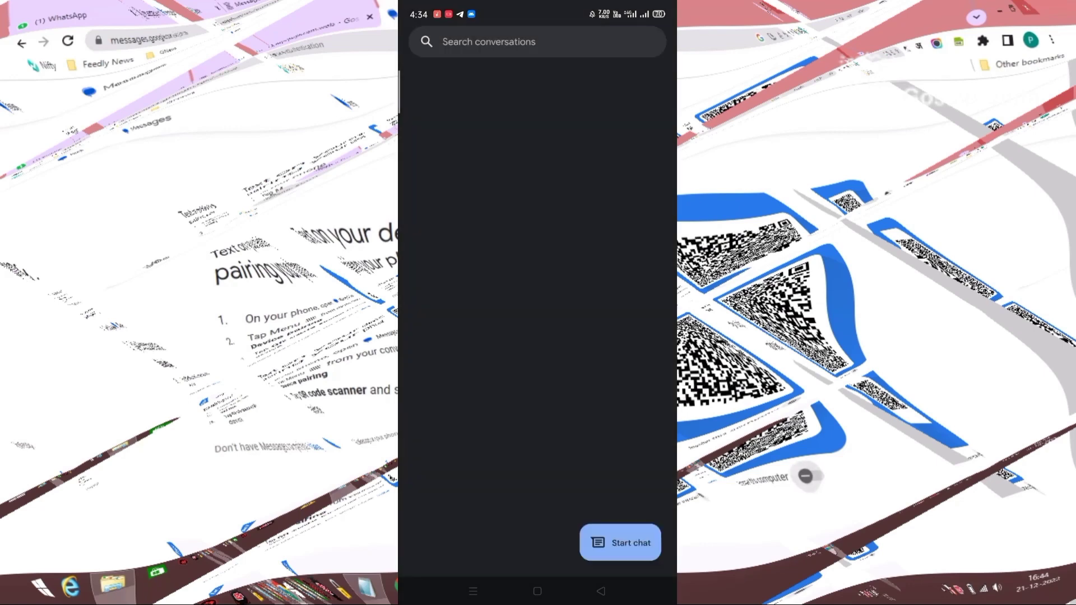
left_click(639, 550)
left_click(649, 41)
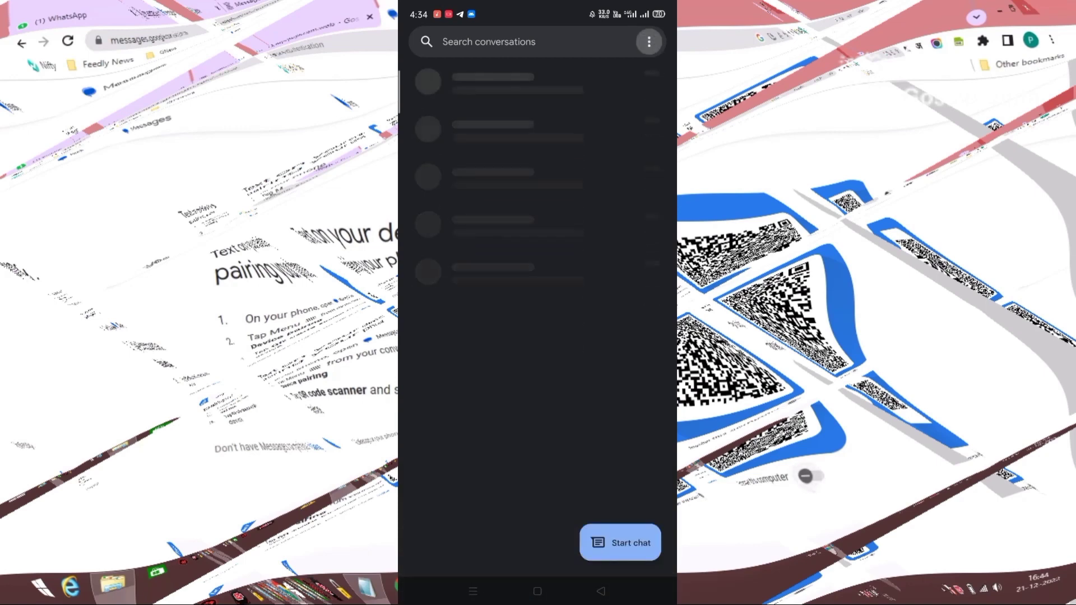
left_click(619, 39)
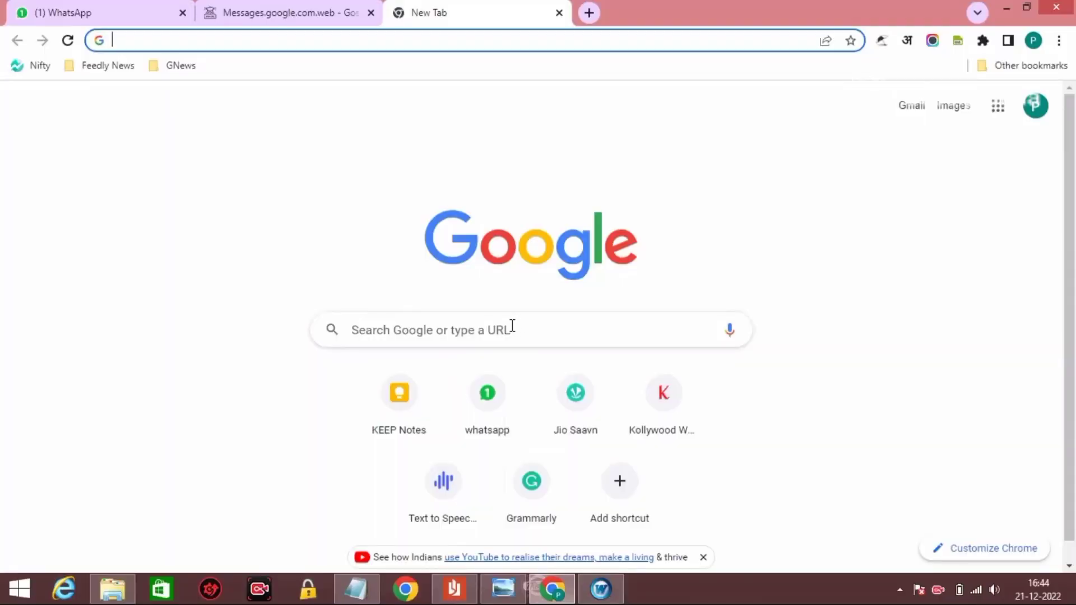
- Search Google for messages.google.com.web and open the Messages for web result
left_click(512, 326)
type("messages.google.com.web")
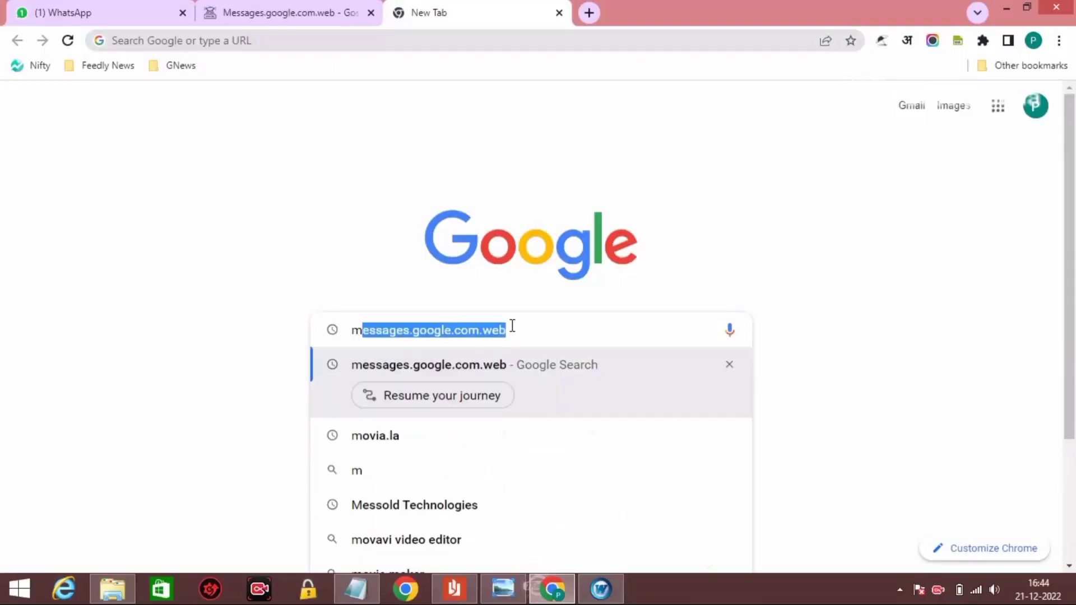
key("Right")
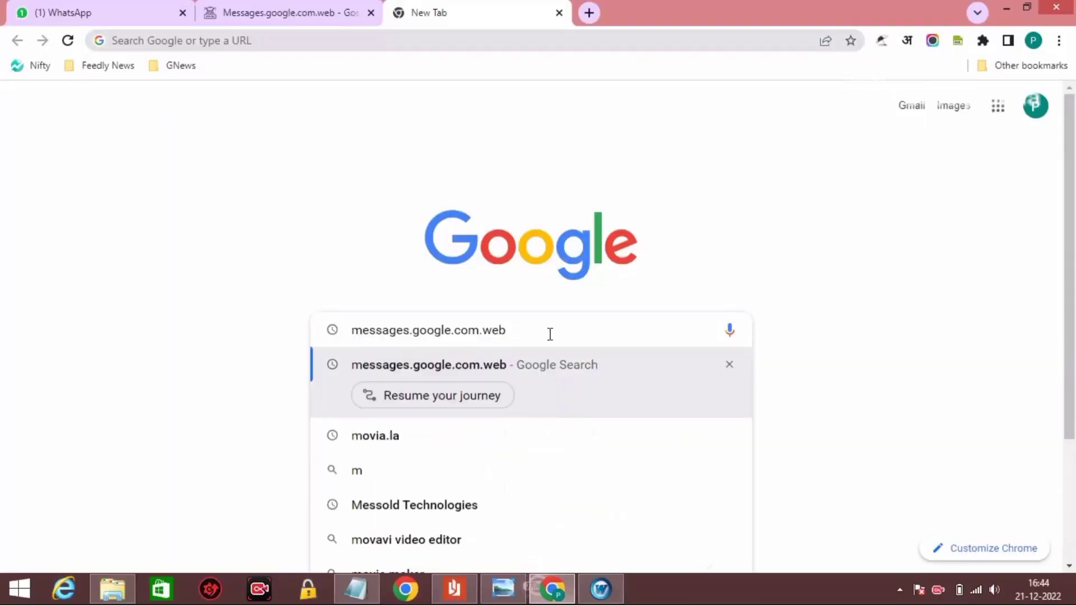
left_click_drag(508, 331, 536, 343)
key("Return")
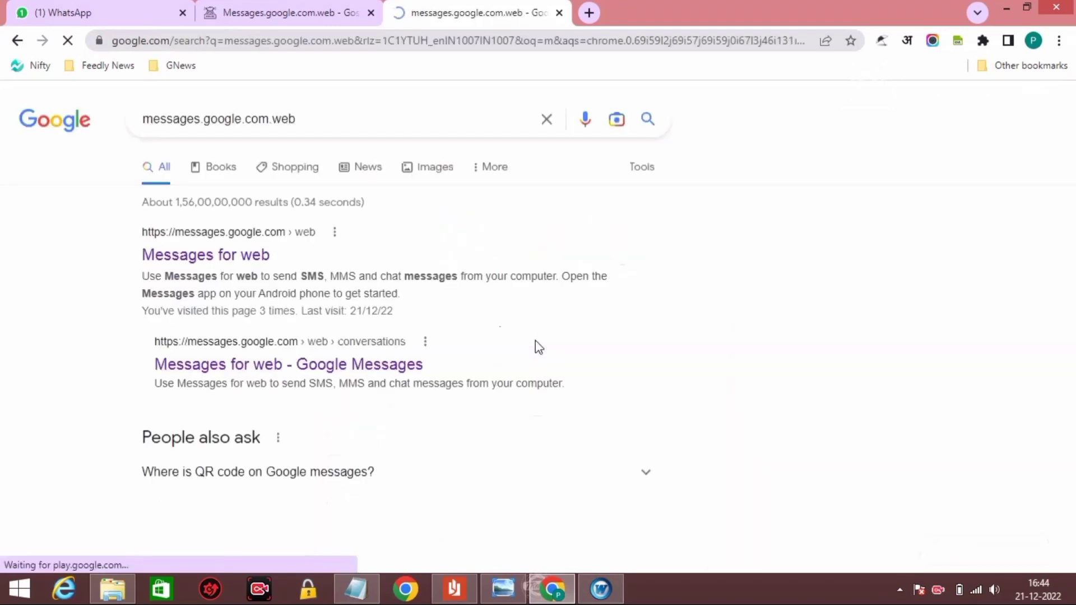
left_click(232, 261)
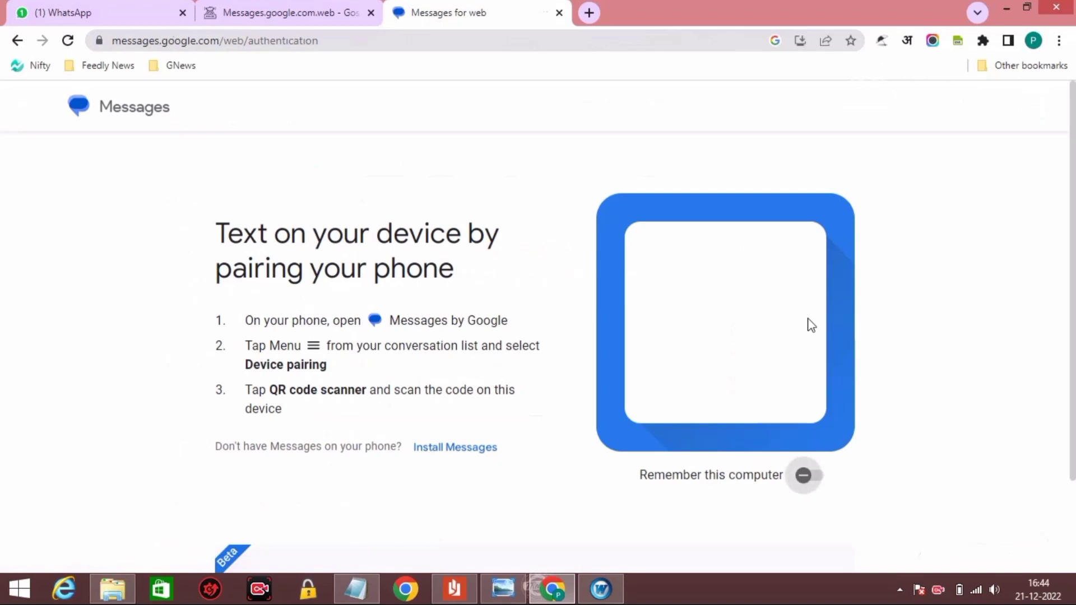
key("Tab")
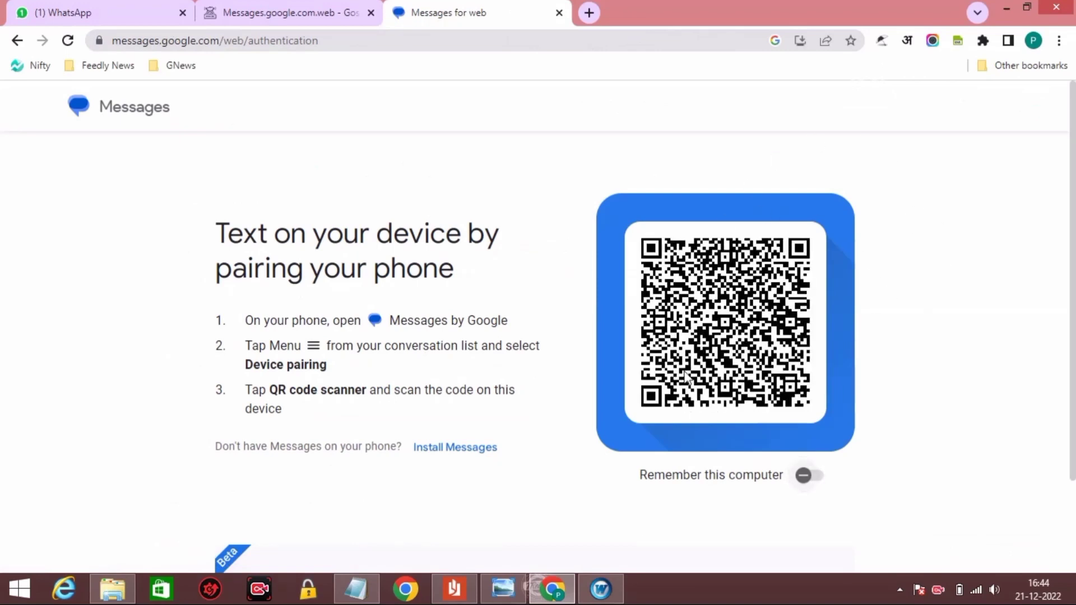
key("Tab")
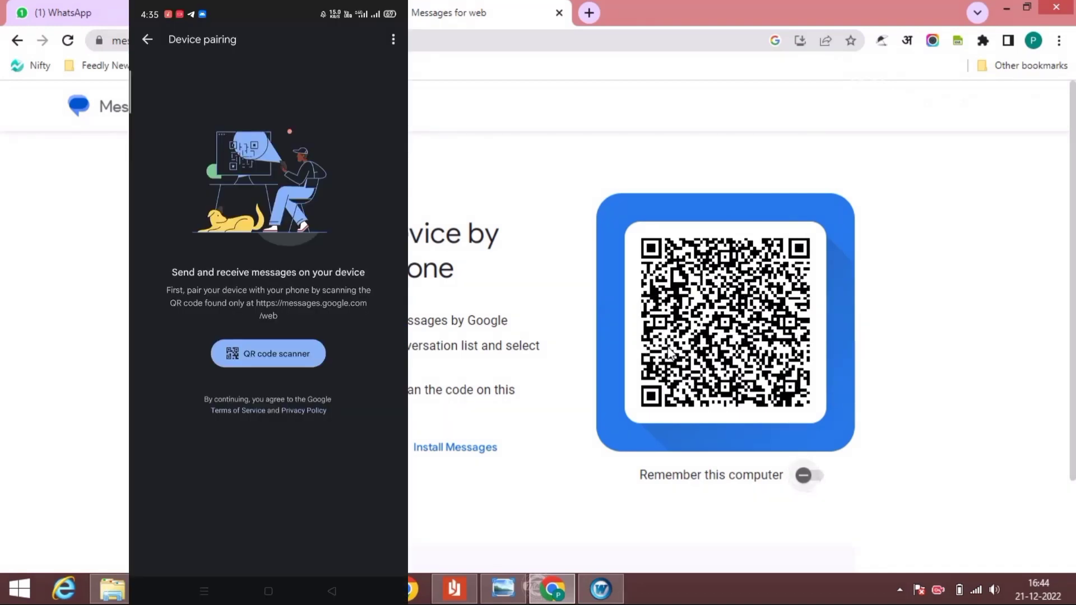
- Advance focus on the Messages for web QR page while the phone prepares to scan
key("Tab")
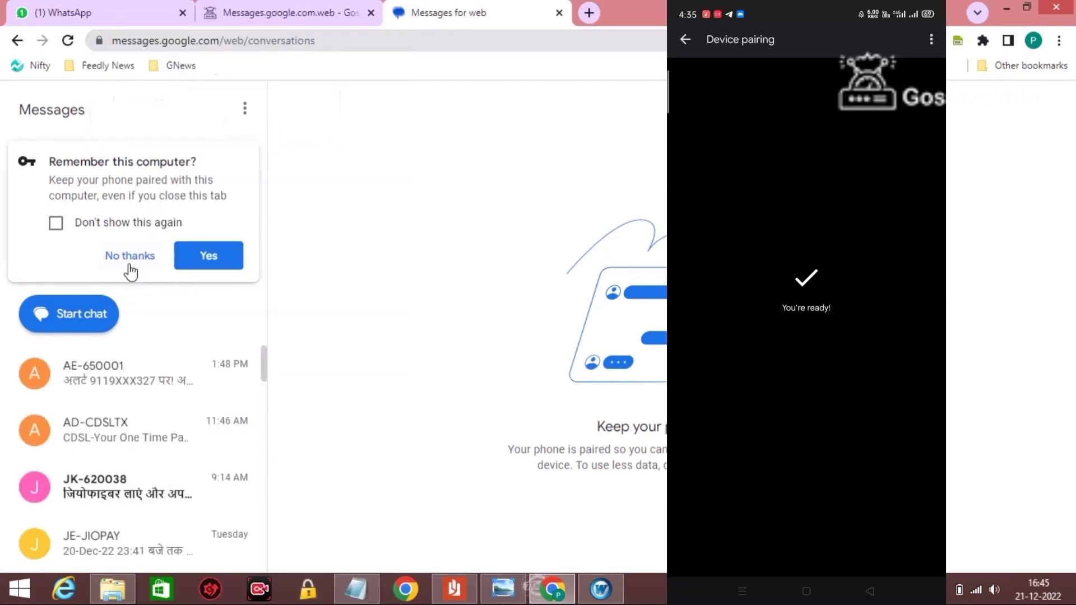
- Decline remembering this computer, dismiss the video calling notice, and open a top contact's chat
left_click(127, 268)
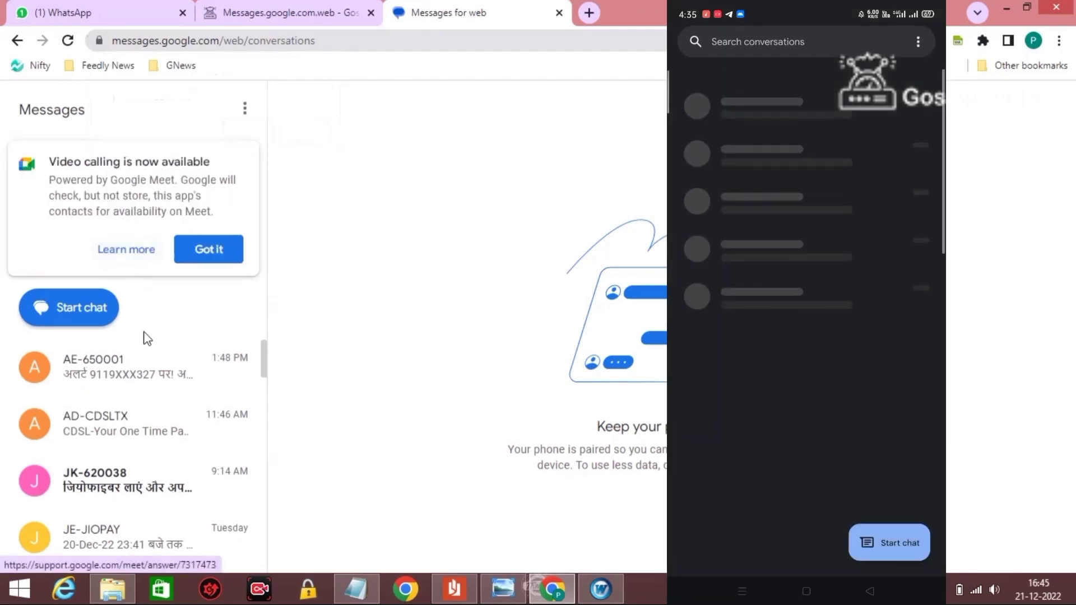
left_click(196, 257)
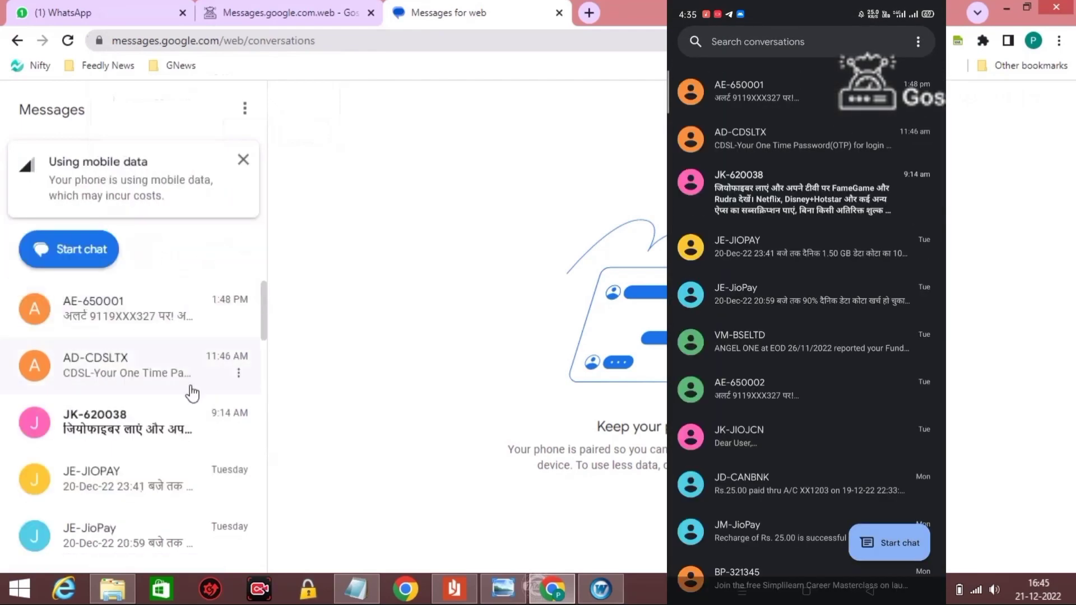
scroll(193, 392, "down", 3)
scroll(192, 394, "down", 4)
scroll(193, 393, "up", 6)
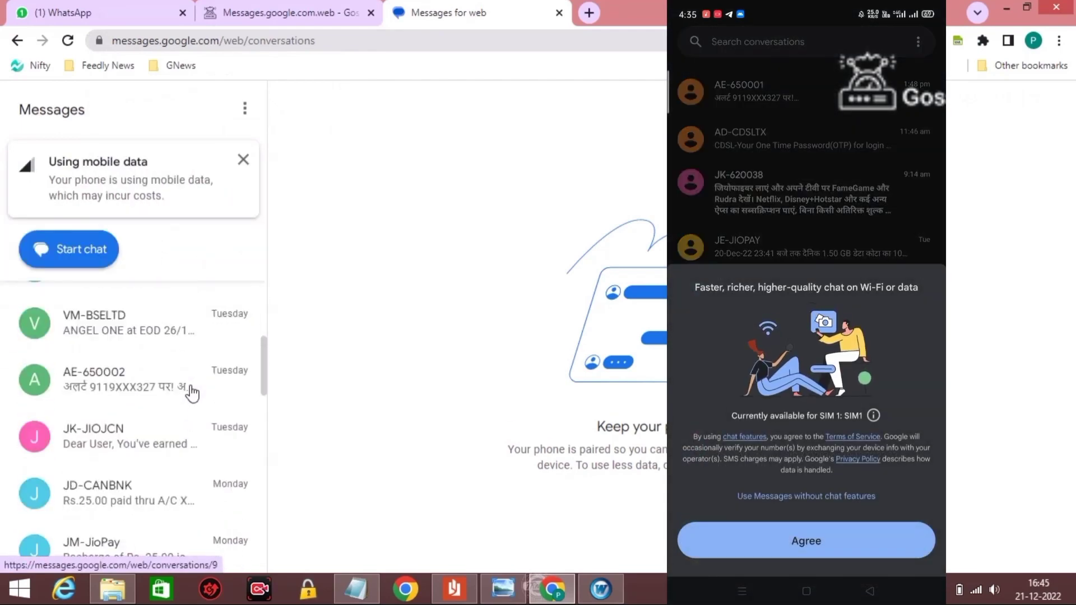
scroll(192, 393, "up", 2)
scroll(192, 394, "down", 12)
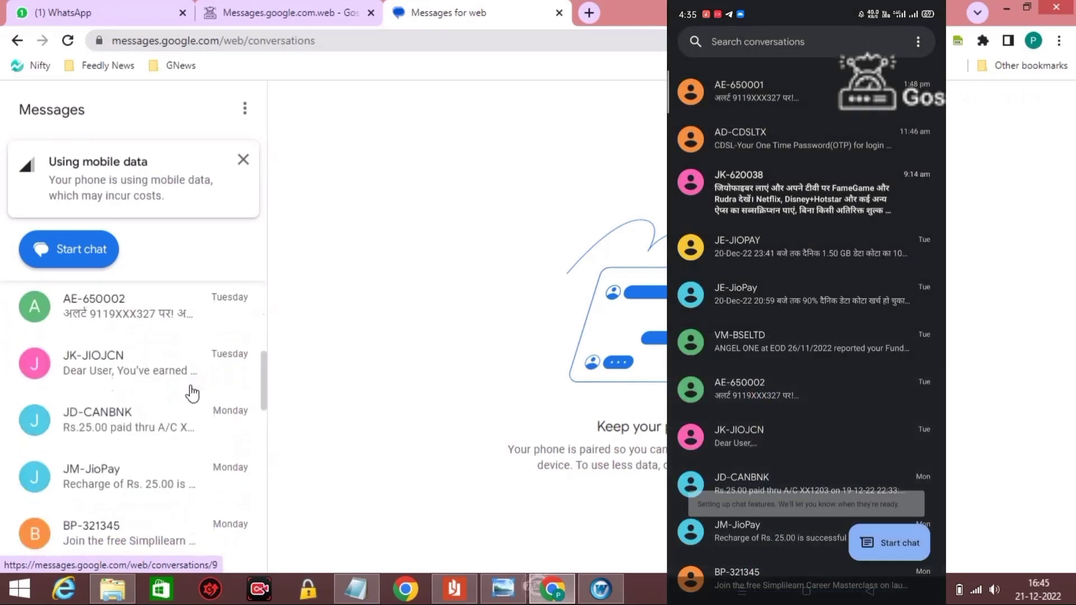
scroll(192, 394, "down", 3)
scroll(193, 394, "up", 5)
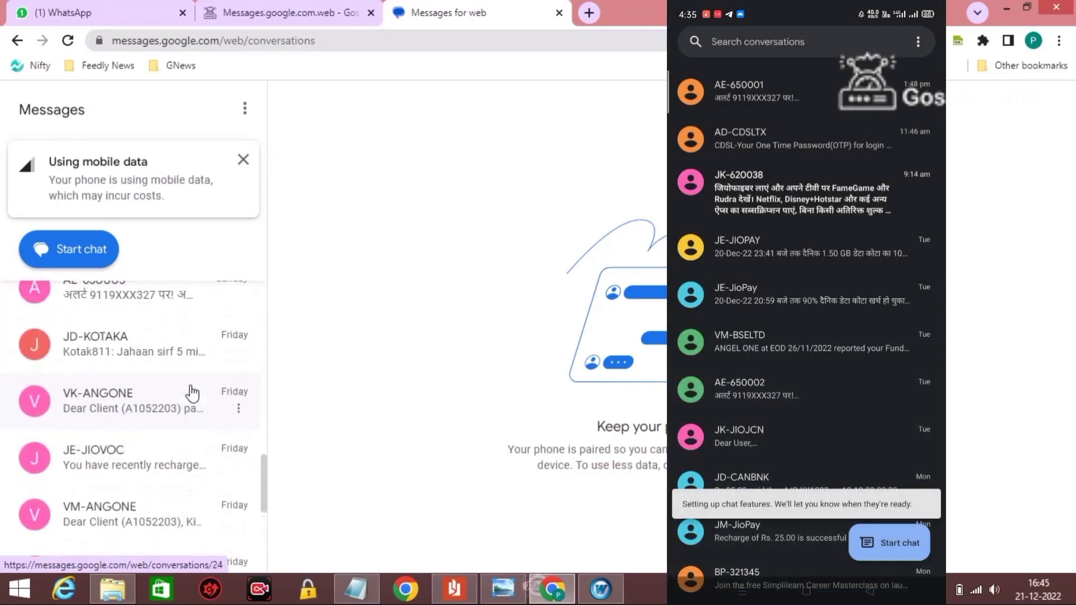
scroll(192, 394, "up", 3)
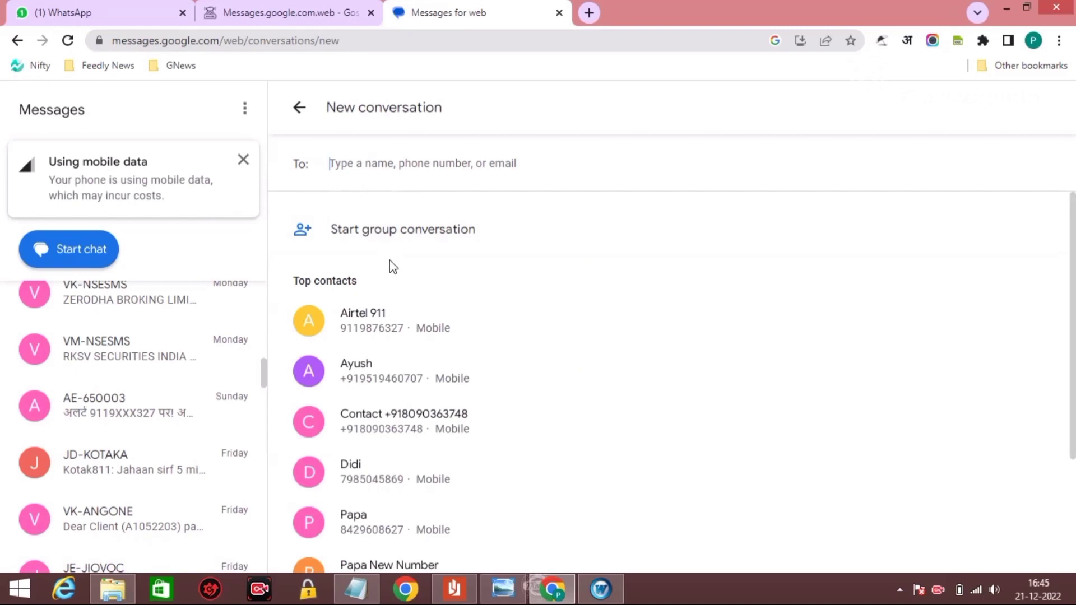
left_click(359, 370)
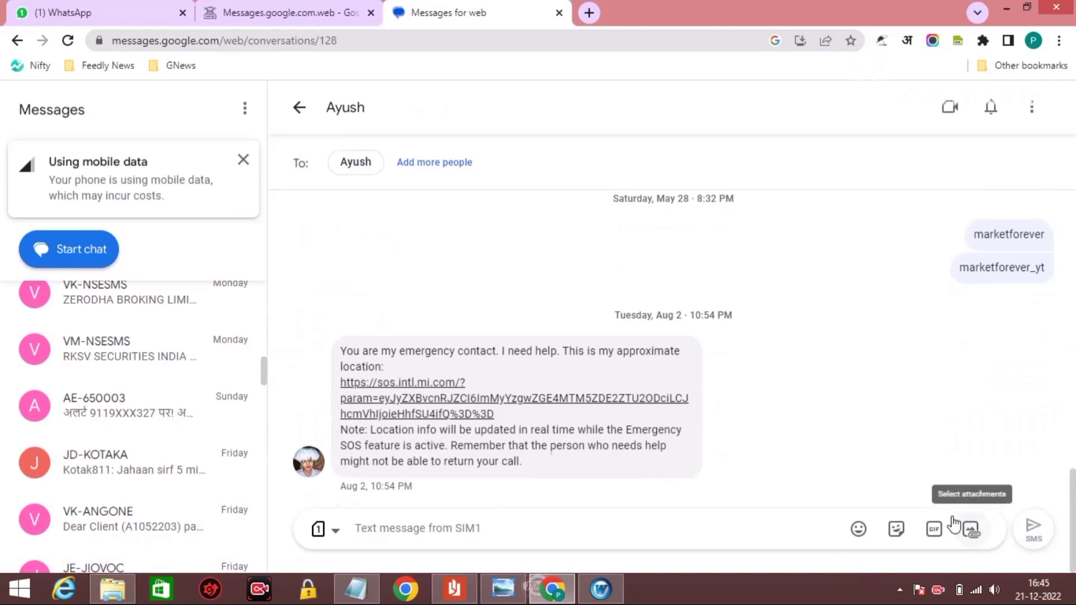
- Attach the wallpaper image to the message, after closing the GIF panel
left_click(932, 538)
left_click(453, 185)
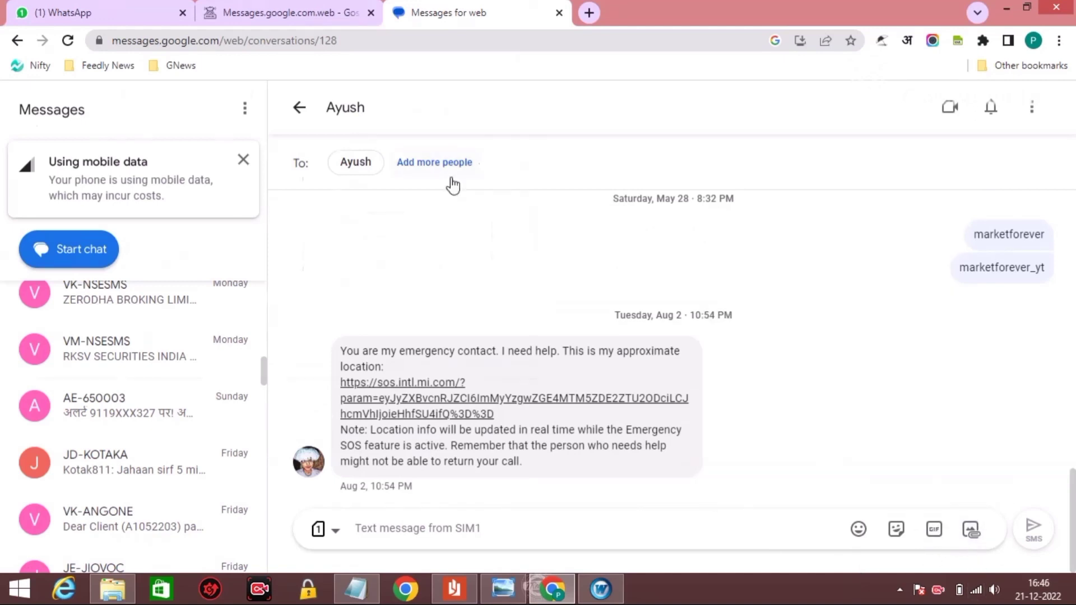
left_click(982, 531)
left_click(465, 225)
left_click(427, 357)
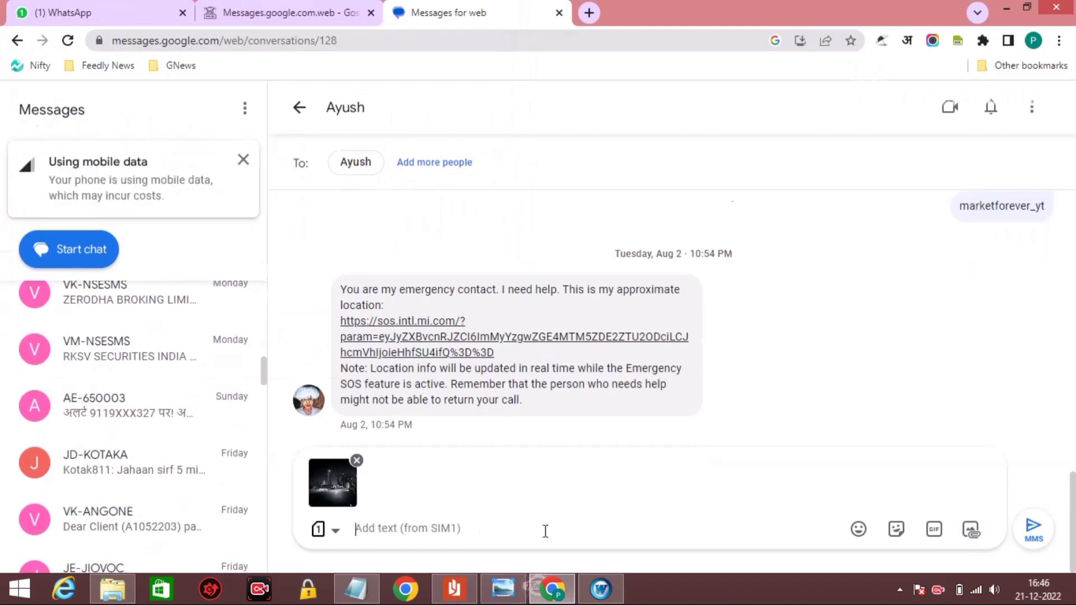
- Caption it 'Cheick it out bro' plus an emoji, send it, then choose Unpair
type("Che")
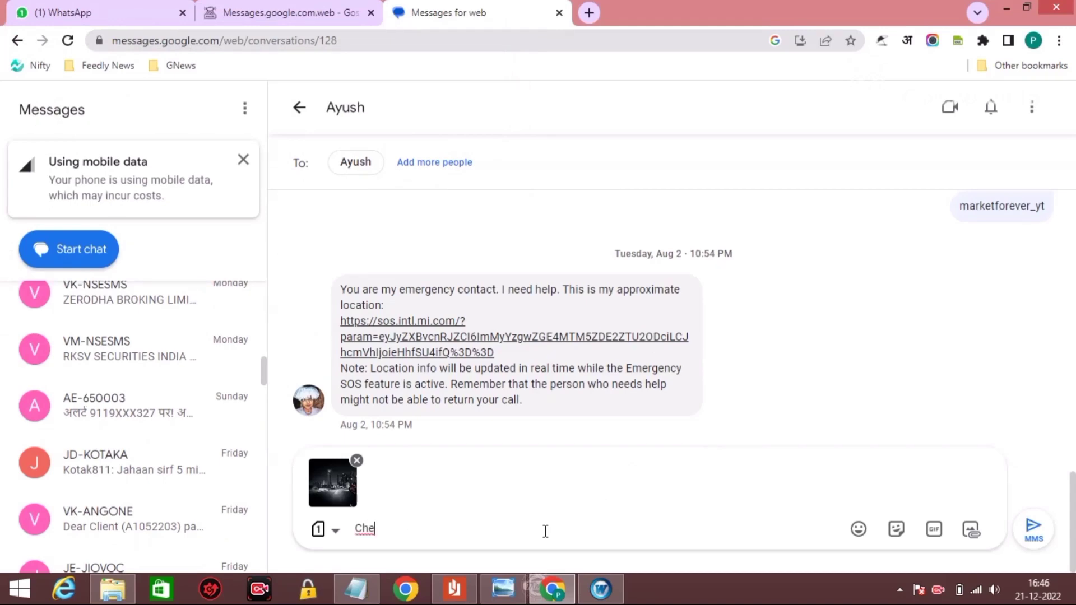
type("ick it out bro...")
left_click(859, 530)
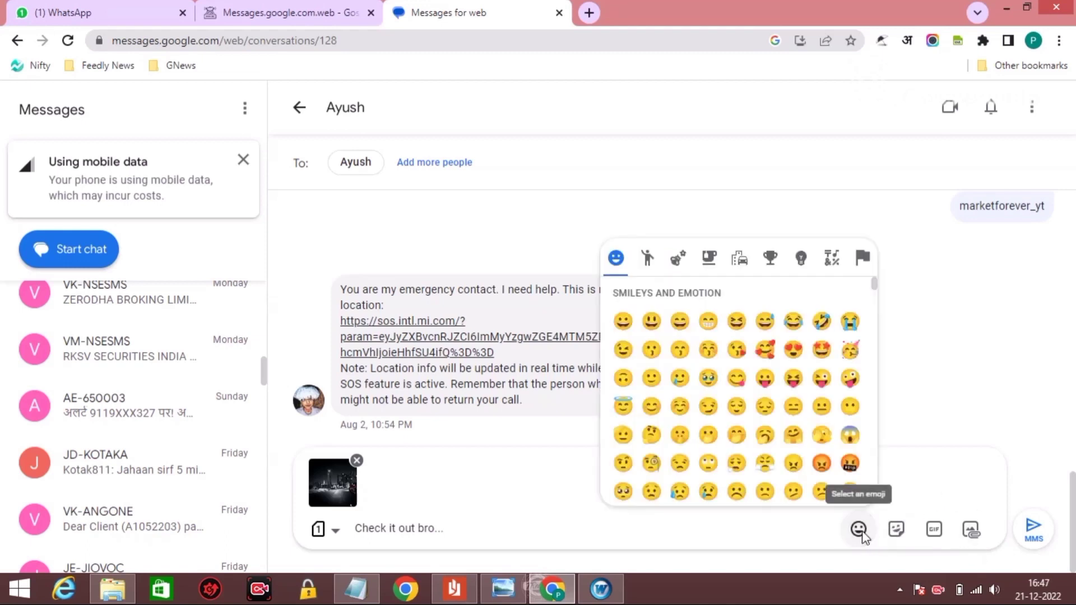
left_click(822, 437)
left_click(1032, 529)
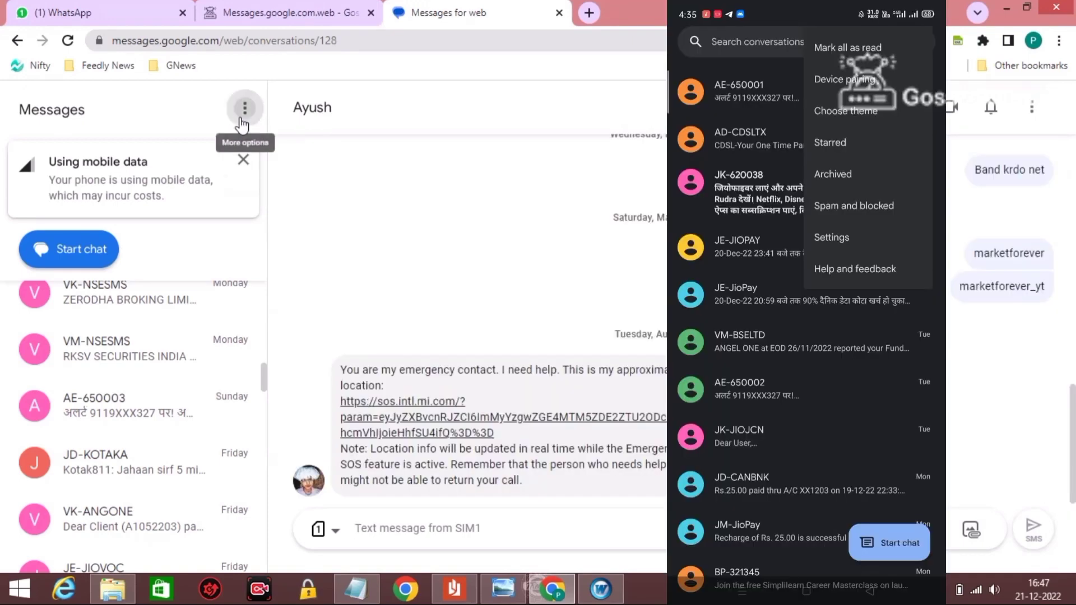
left_click(245, 108)
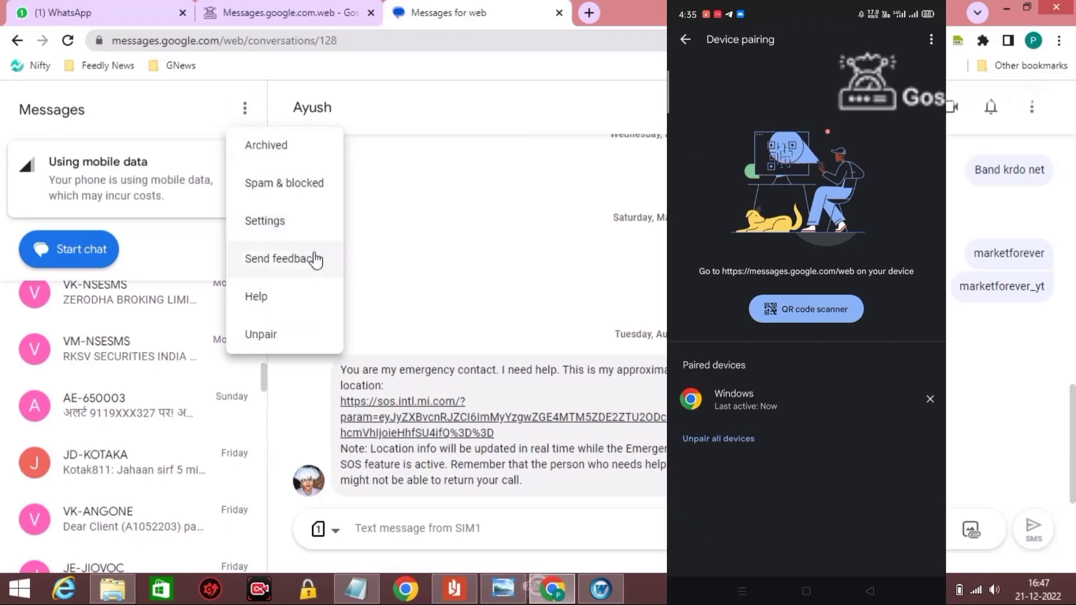
left_click(291, 349)
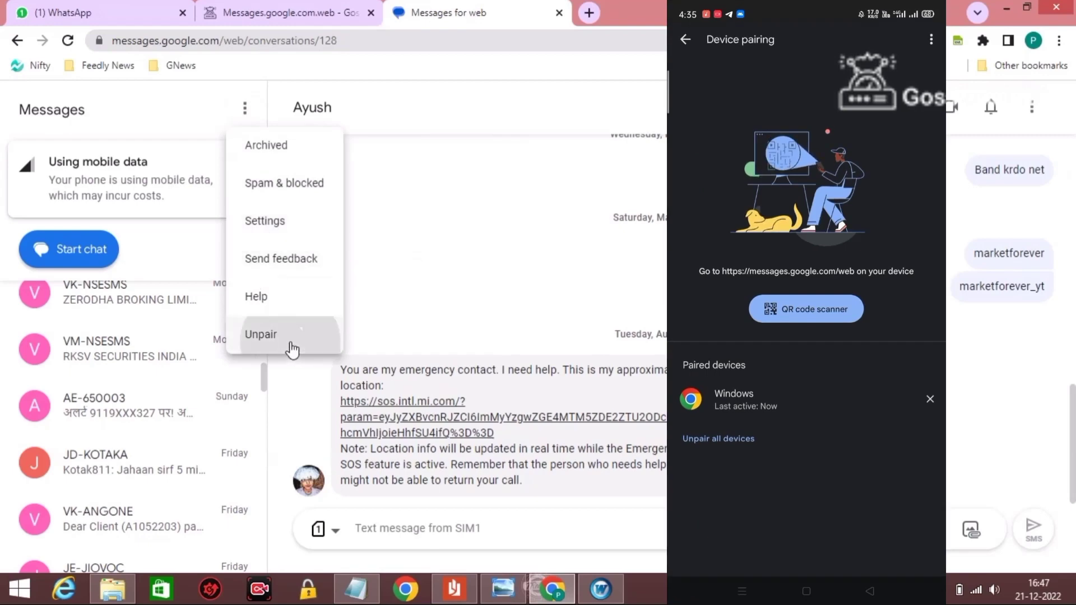